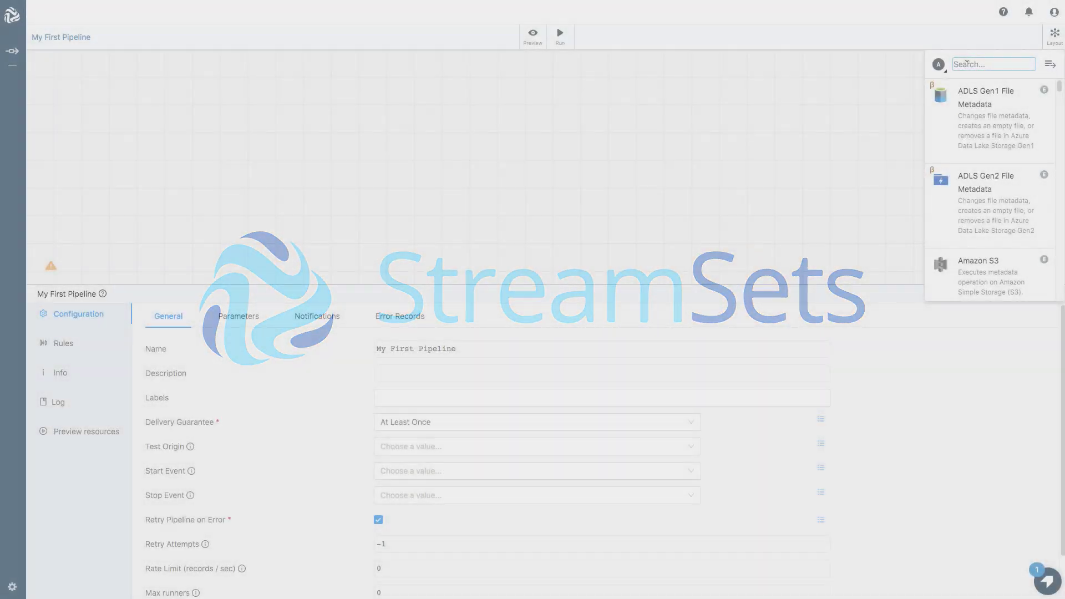
{"action": "type", "text": "my"}
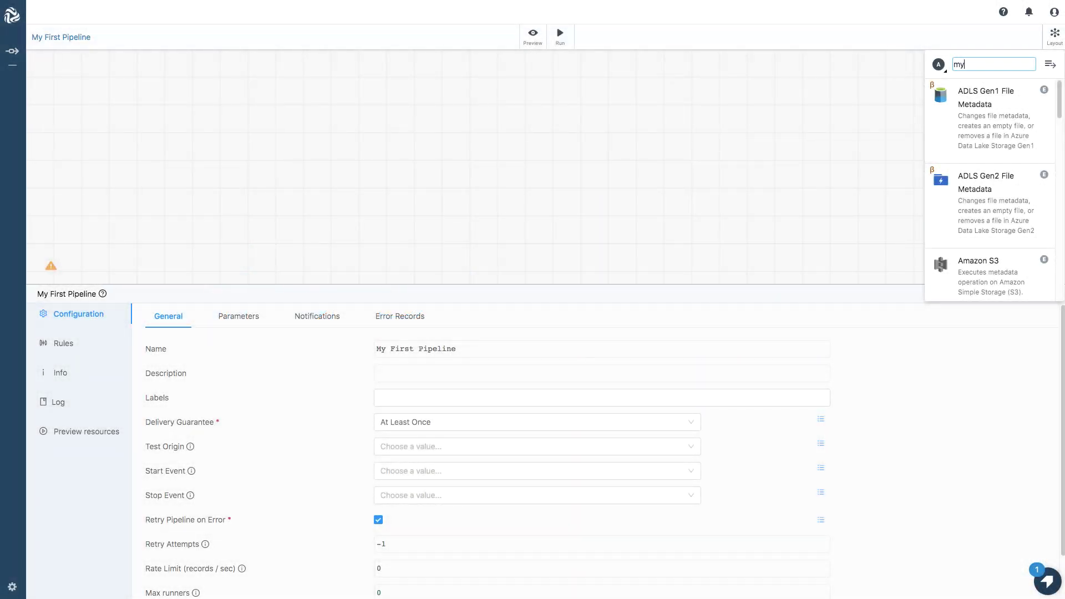
{"action": "type", "text": "sql"}
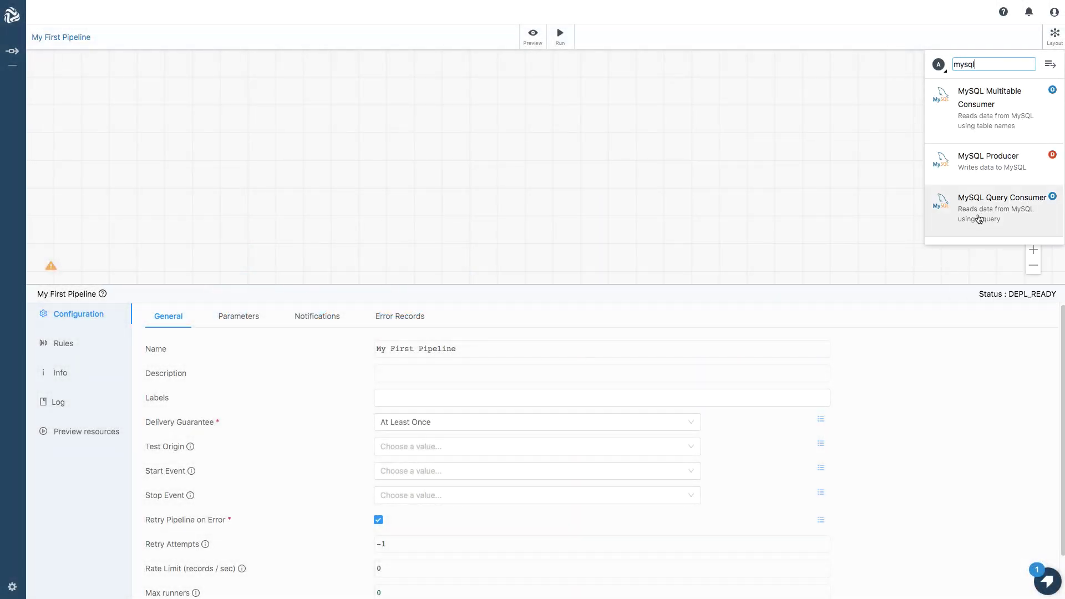
Add a MySQL Query Consumer with the MySQL connection string and incremental taxi_transaction query.
{"action": "left_click", "coordinate": [1002, 215]}
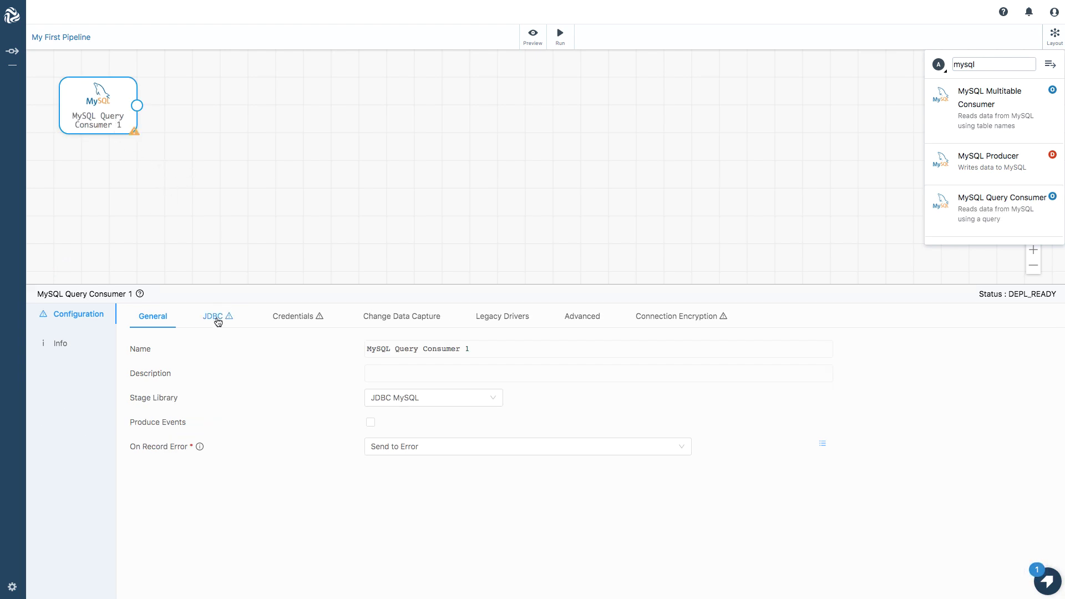
{"action": "left_click", "coordinate": [218, 322]}
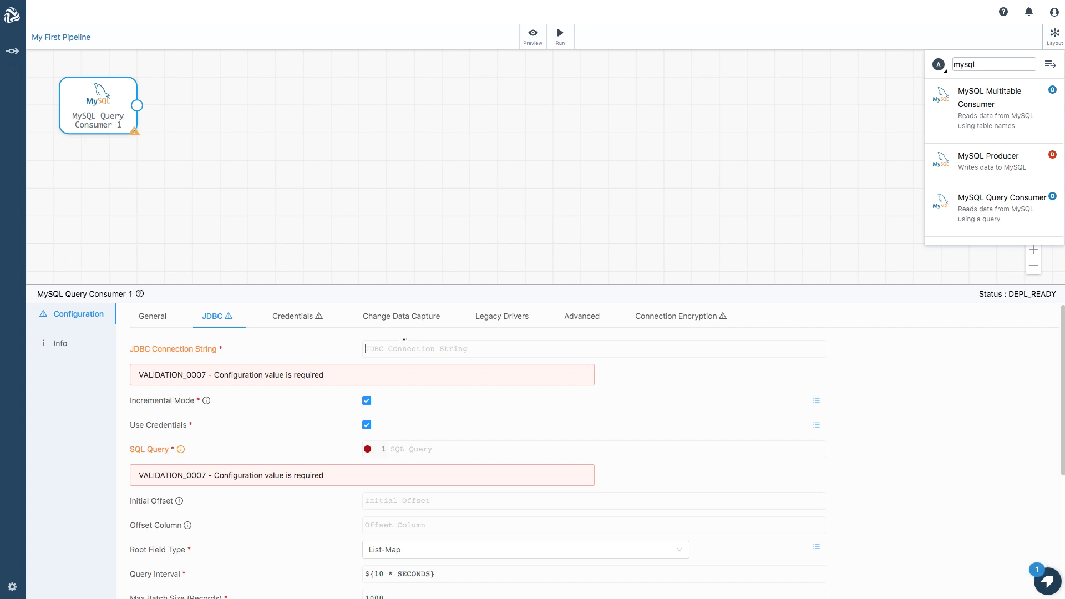
{"action": "left_click", "coordinate": [420, 349]}
{"action": "type", "text": "jdbc:mysql://pat-mysql.c9v0wdsbqa7e.us-west-2.rds.amazonaws.com/demo"}
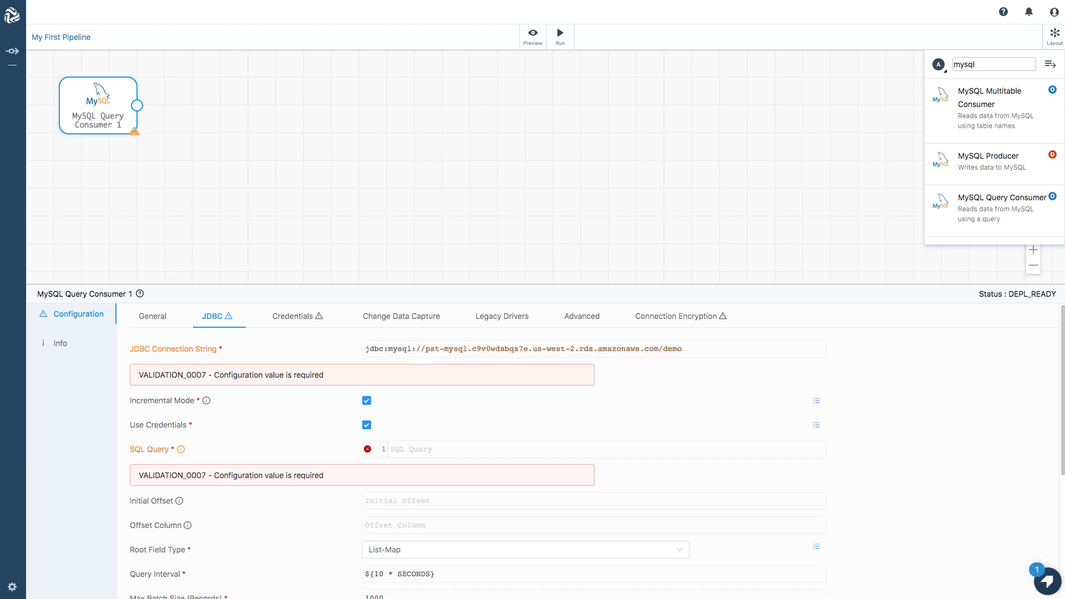
{"action": "type", "text": "SELECT * FROM taxi_transaction WHERE id > ${OFFSET} ORDER BY id"}
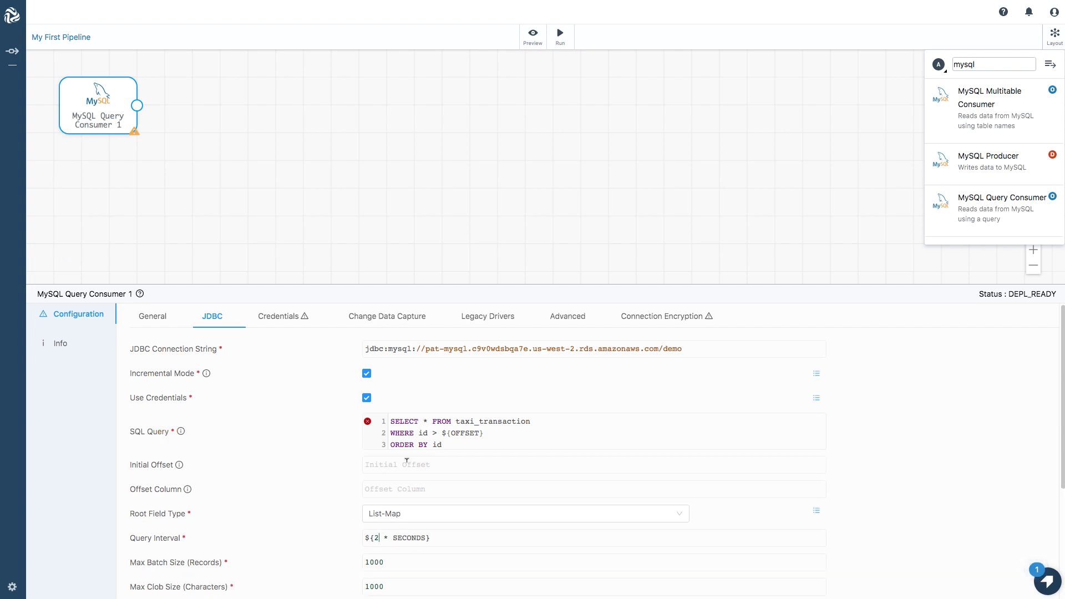
{"action": "type", "text": "0"}
{"action": "key", "text": "Tab"}
{"action": "type", "text": "id"}
Give the MySQL origin its username and password secrets and set SSL Mode to Required.
{"action": "left_click", "coordinate": [282, 316]}
{"action": "left_click", "coordinate": [433, 349]}
{"action": "key", "text": "ctrl+v"}
{"action": "key", "text": "Return"}
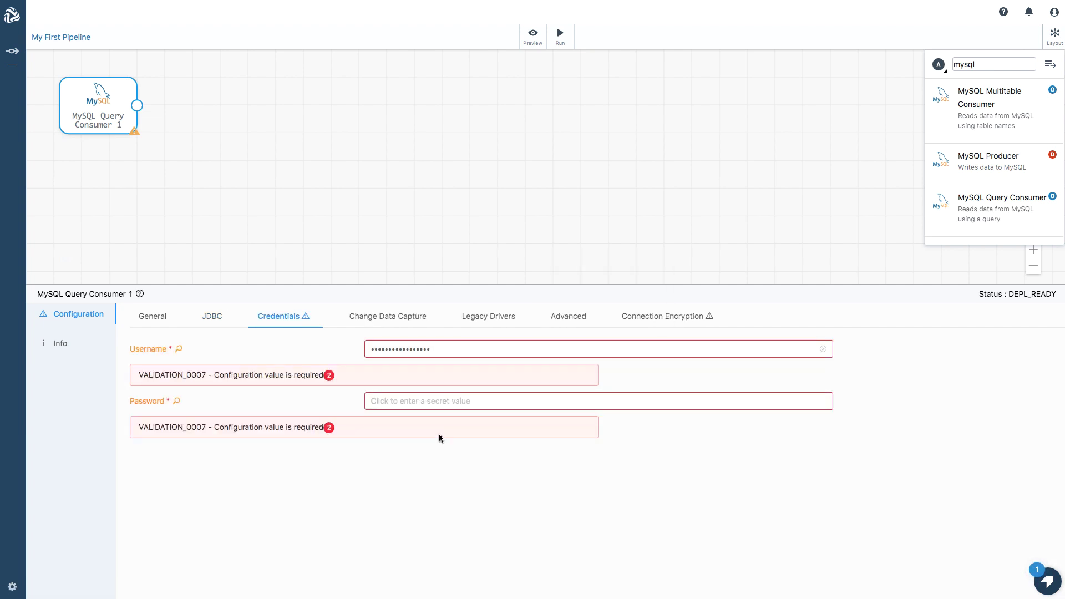
{"action": "left_click", "coordinate": [440, 372]}
{"action": "key", "text": "ctrl+v"}
{"action": "left_click", "coordinate": [577, 372]}
{"action": "left_click", "coordinate": [647, 316]}
{"action": "left_click", "coordinate": [527, 349]}
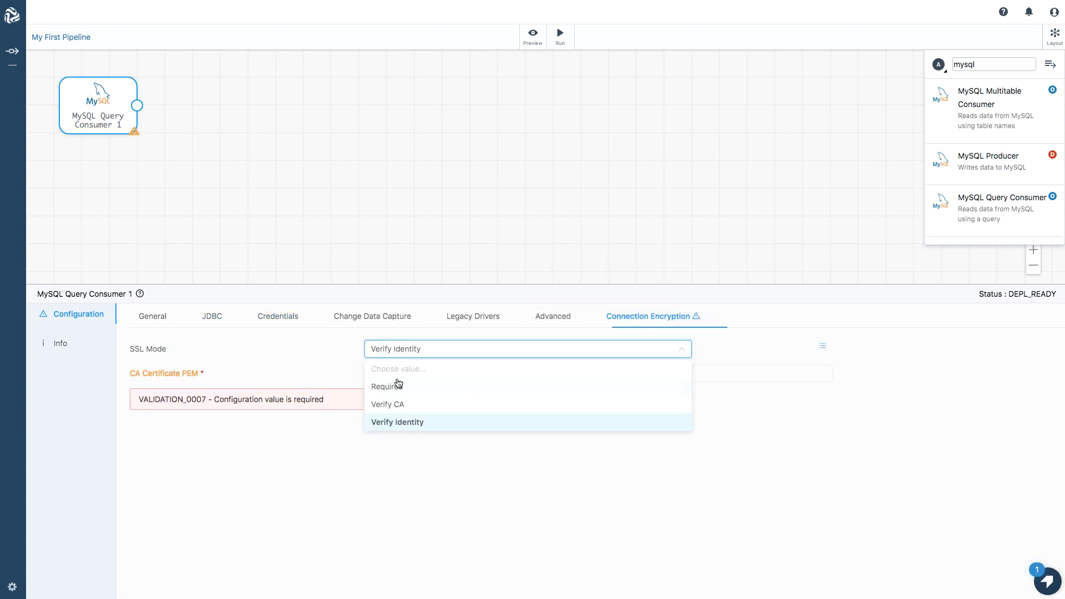
{"action": "left_click", "coordinate": [493, 393]}
Add a Snowflake destination and link the MySQL origin's output into Snowflake 1.
{"action": "double_click", "coordinate": [987, 64]}
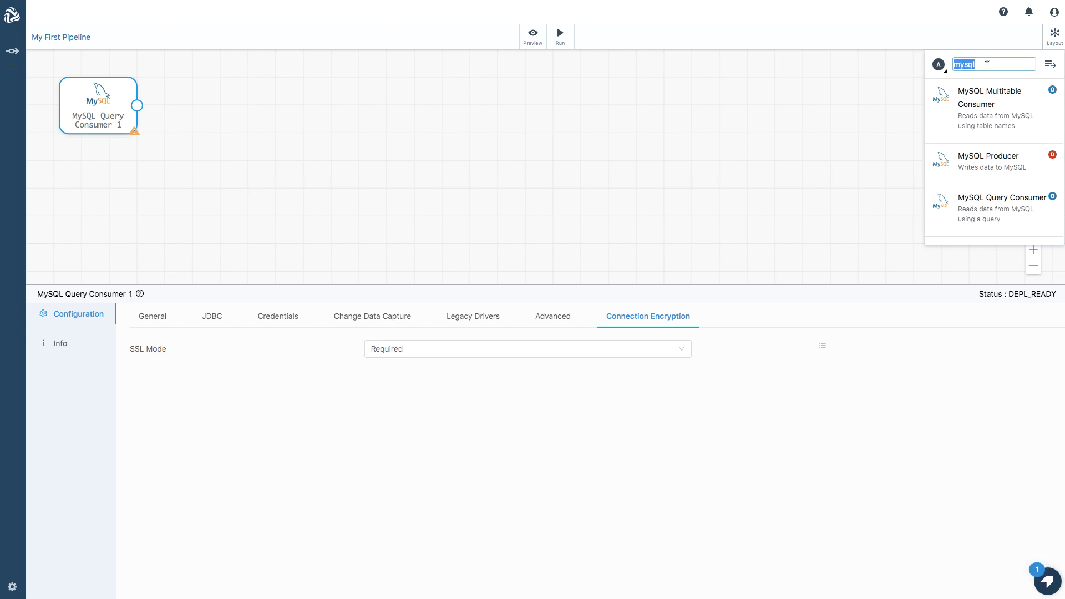
{"action": "type", "text": "snow"}
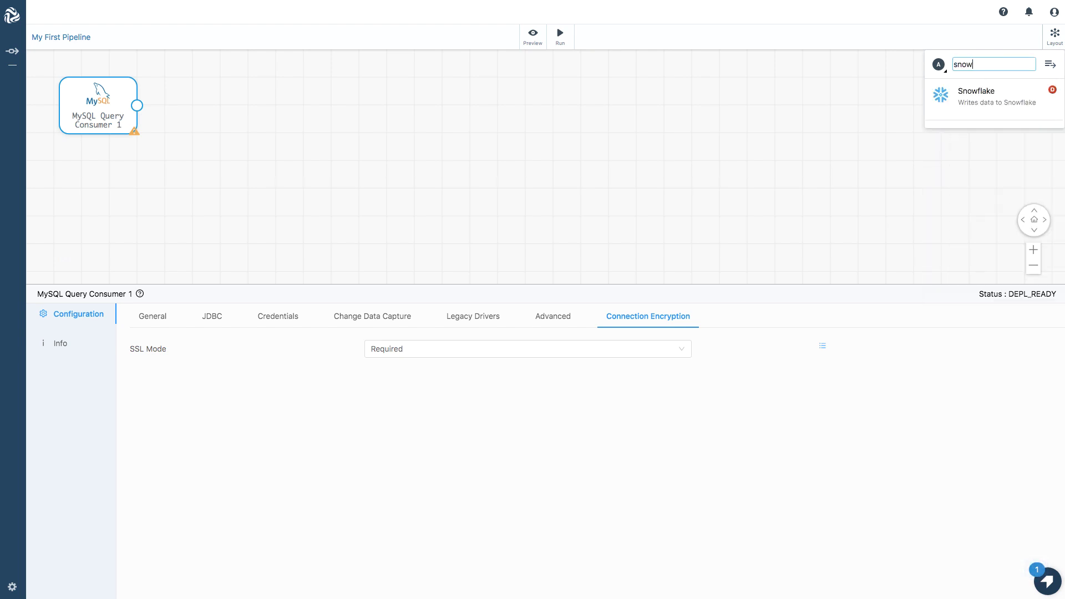
{"action": "left_click", "coordinate": [987, 100]}
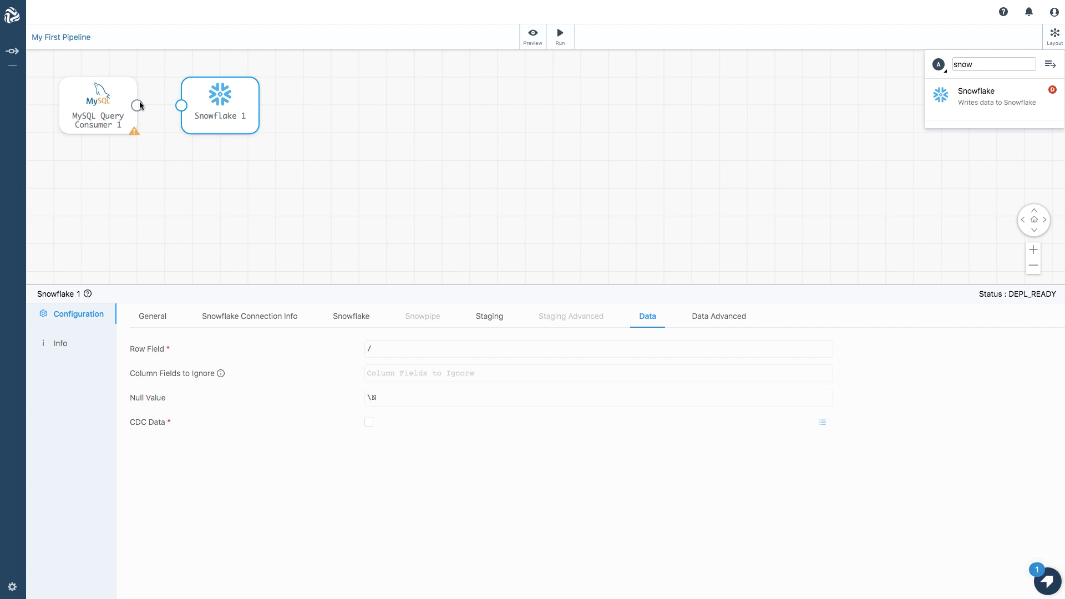
{"action": "left_click_drag", "start_coordinate": [139, 104], "coordinate": [181, 105]}
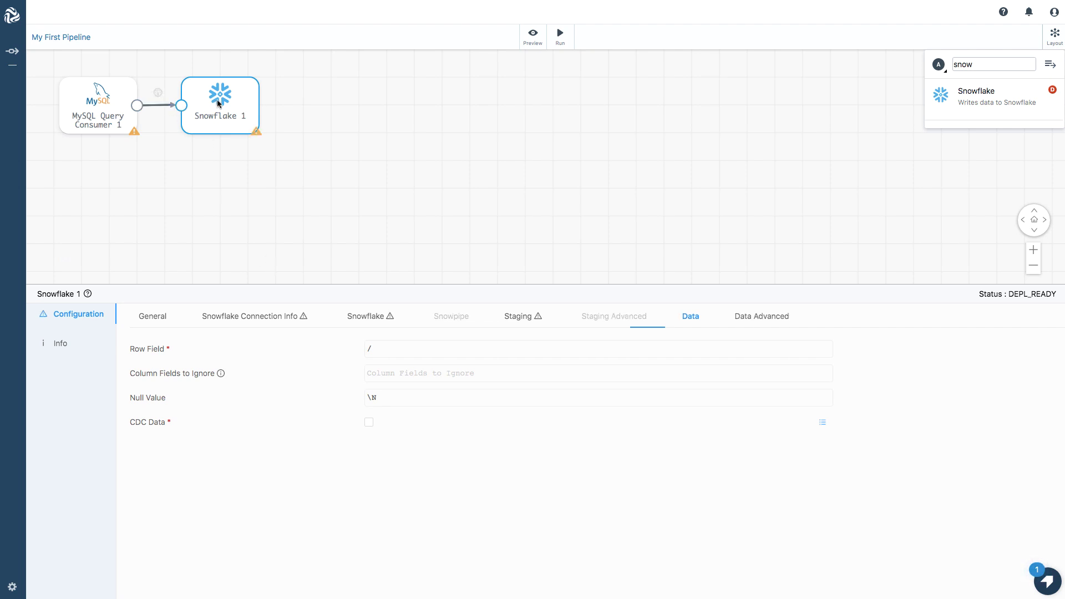
Enter the Snowflake account, user and password secrets in Connection Info.
{"action": "left_click", "coordinate": [264, 321]}
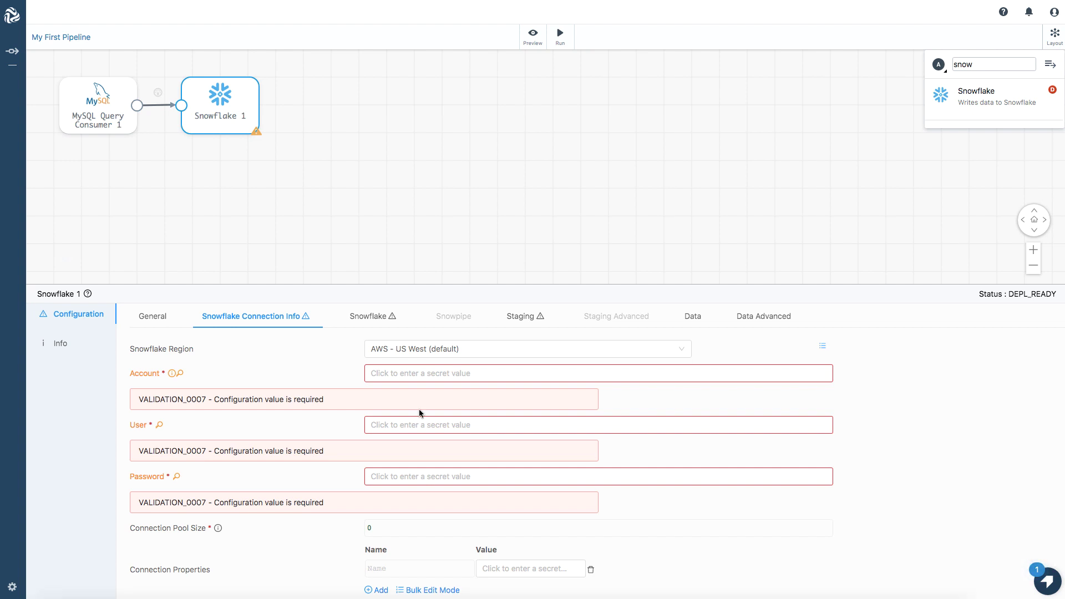
{"action": "left_click", "coordinate": [541, 373]}
{"action": "type", "text": "•••••••••••••••••"}
{"action": "left_click", "coordinate": [571, 340]}
{"action": "left_click", "coordinate": [522, 391]}
{"action": "type", "text": "•••••••••••••••••"}
{"action": "left_click", "coordinate": [569, 367]}
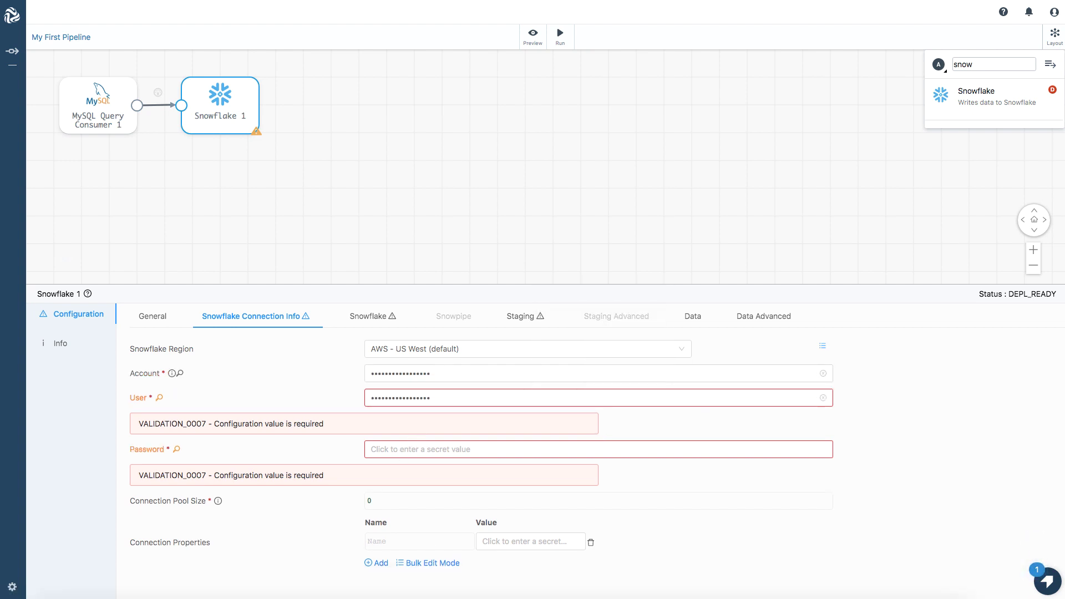
{"action": "left_click", "coordinate": [402, 450]}
{"action": "type", "text": "•••••••••••••••••"}
{"action": "key", "text": "Return"}
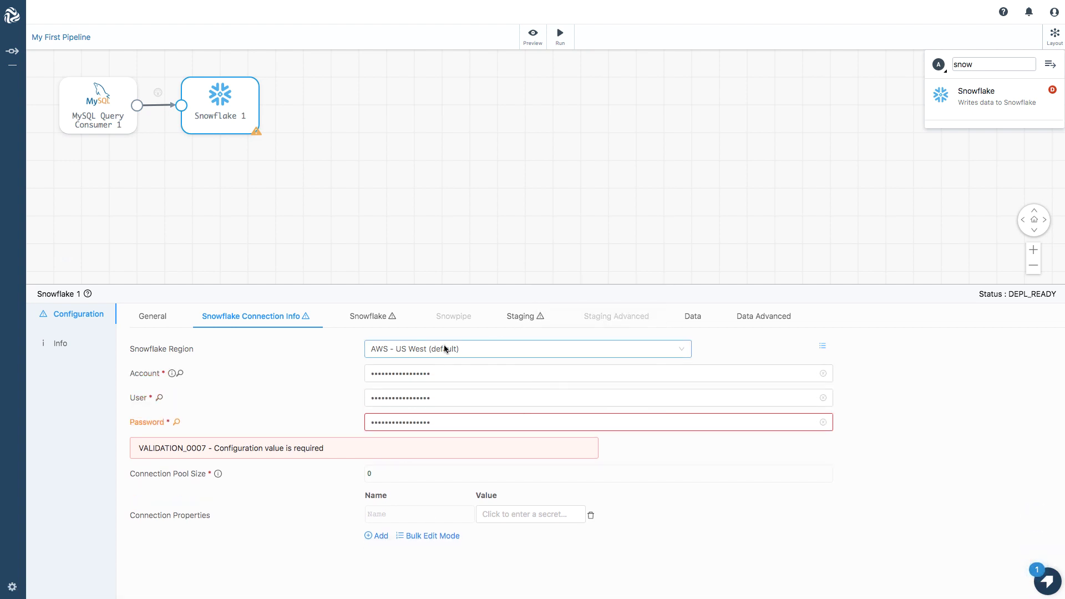
Set warehouse TESTER, database DEMO_DB, schema PUBLIC and stage name SNOW_MANAGED.
{"action": "left_click", "coordinate": [519, 316]}
{"action": "left_click", "coordinate": [369, 316]}
{"action": "left_click", "coordinate": [383, 349]}
{"action": "type", "text": "TESTER"}
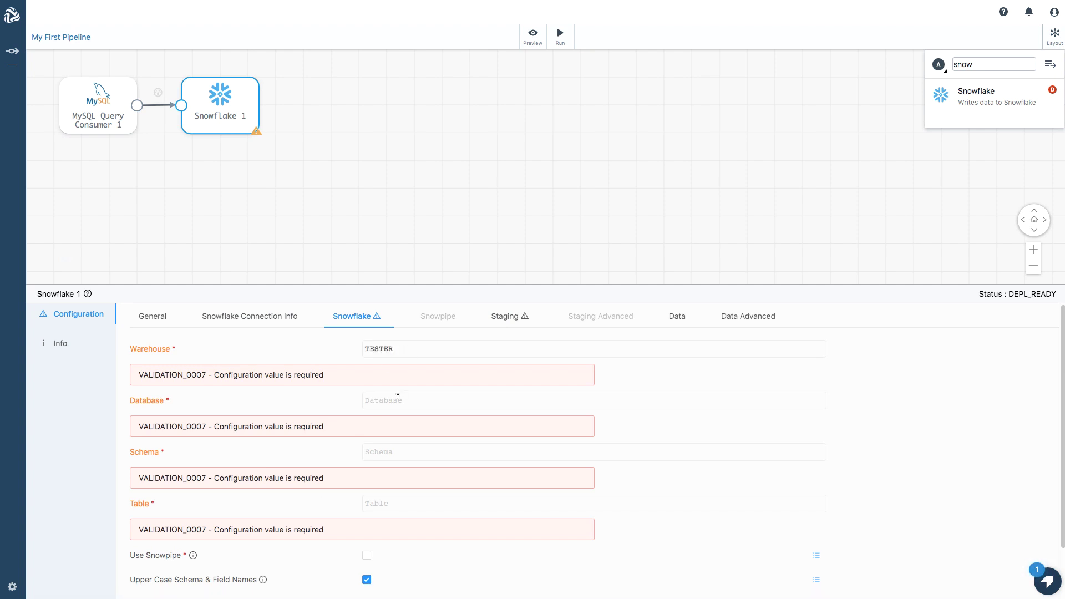
{"action": "left_click", "coordinate": [397, 397]}
{"action": "type", "text": "DEMO_DB"}
{"action": "left_click", "coordinate": [387, 420]}
{"action": "type", "text": "PUBLIC"}
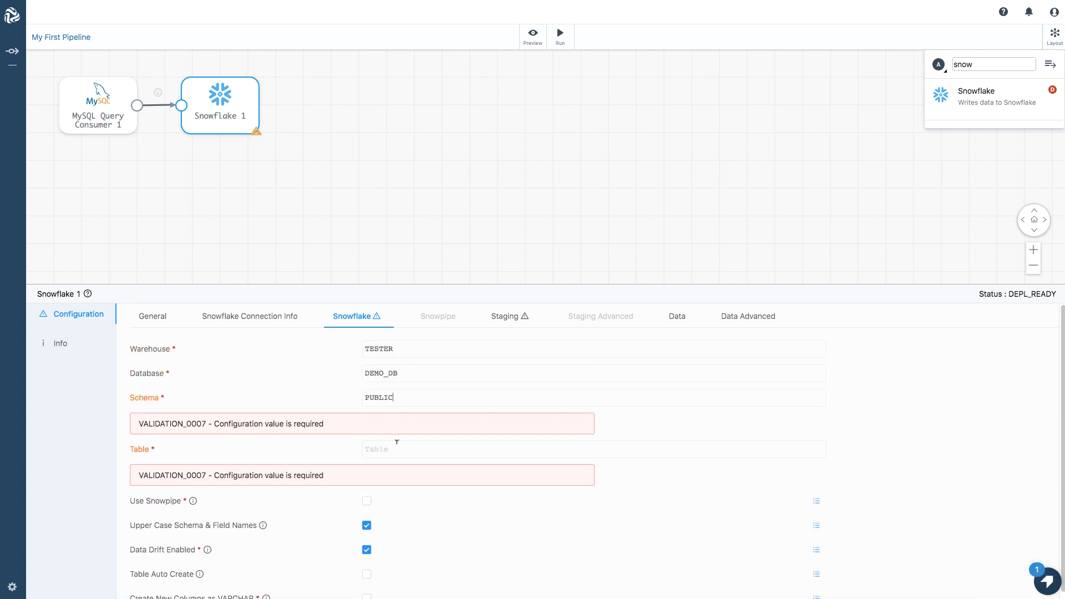
{"action": "left_click", "coordinate": [397, 447]}
{"action": "left_click", "coordinate": [505, 317]}
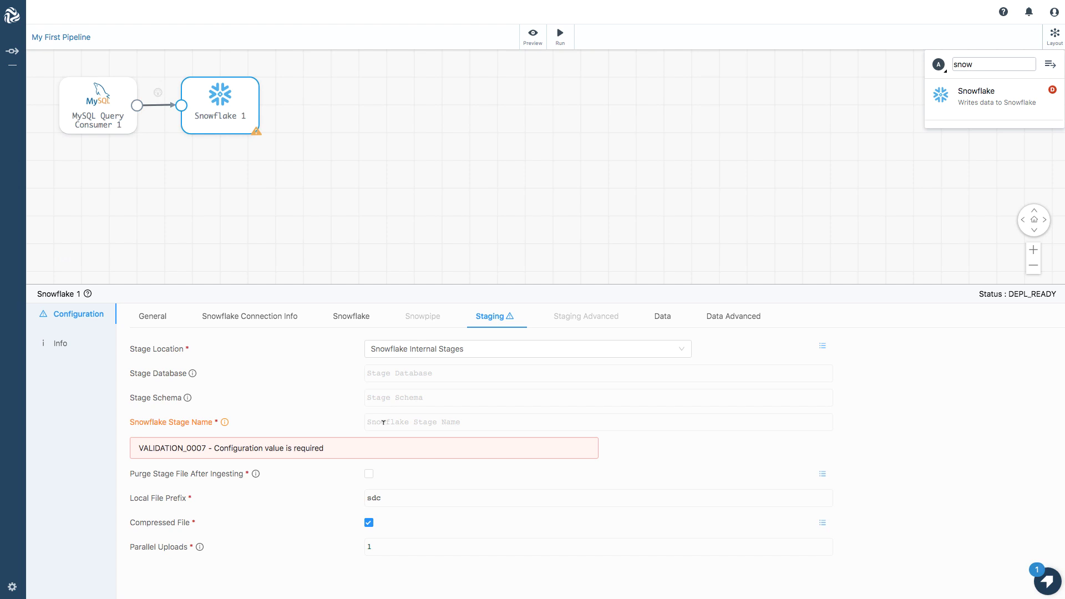
{"action": "left_click", "coordinate": [384, 423]}
{"action": "type", "text": "SNOW_MANAGED"}
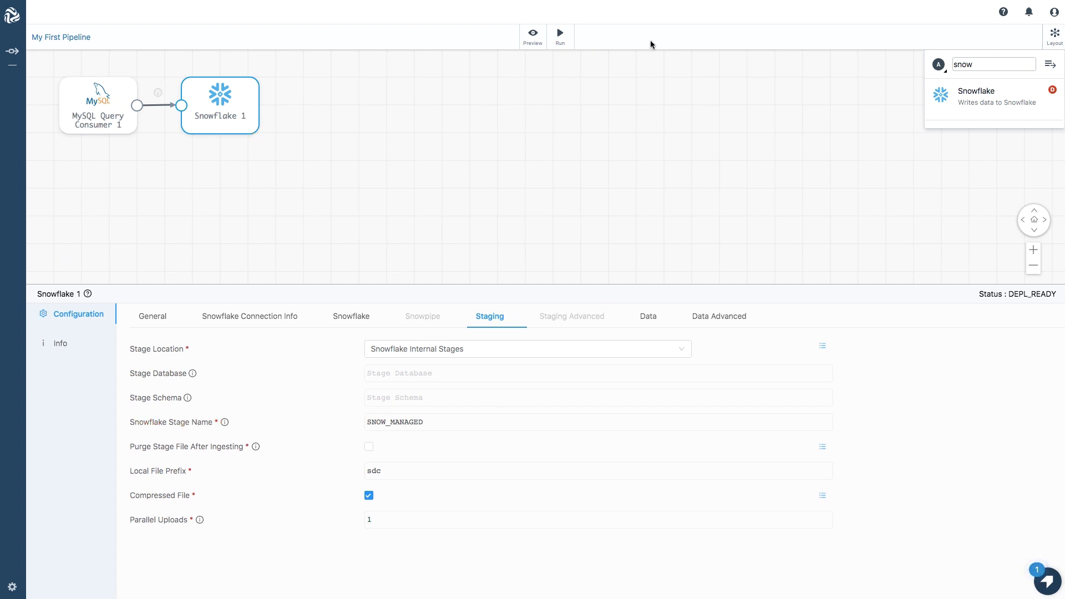
Run the pipeline and view monitoring showing 1,000 input and output records.
{"action": "left_click", "coordinate": [558, 46]}
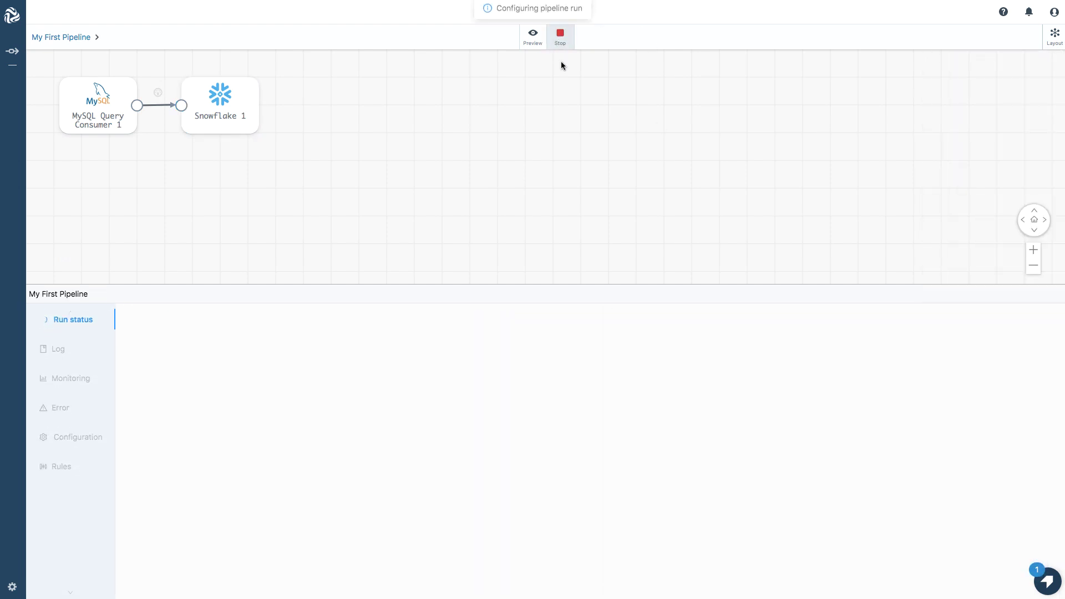
{"action": "left_click", "coordinate": [707, 313]}
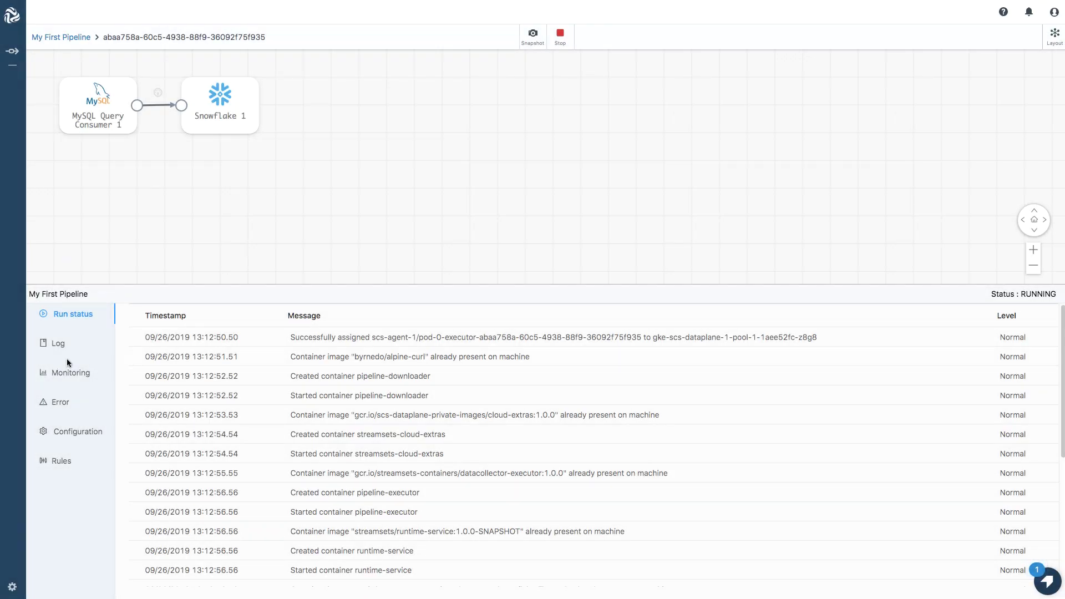
{"action": "left_click", "coordinate": [71, 374]}
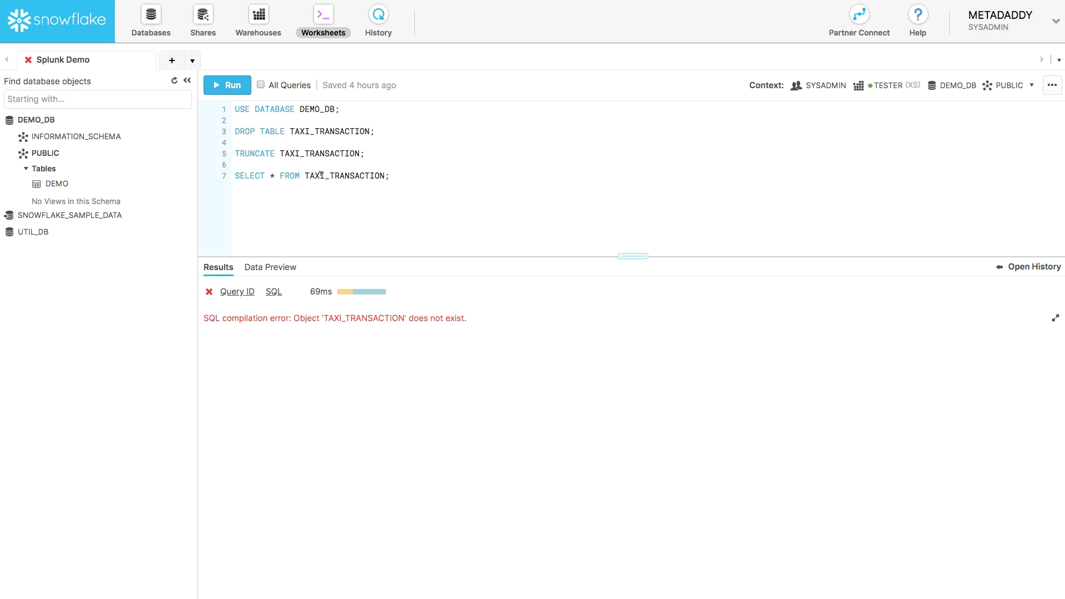
Run SELECT * FROM TAXI_TRANSACTION in the worksheet to return 2,000 rows.
{"action": "key", "text": "ctrl+Return"}
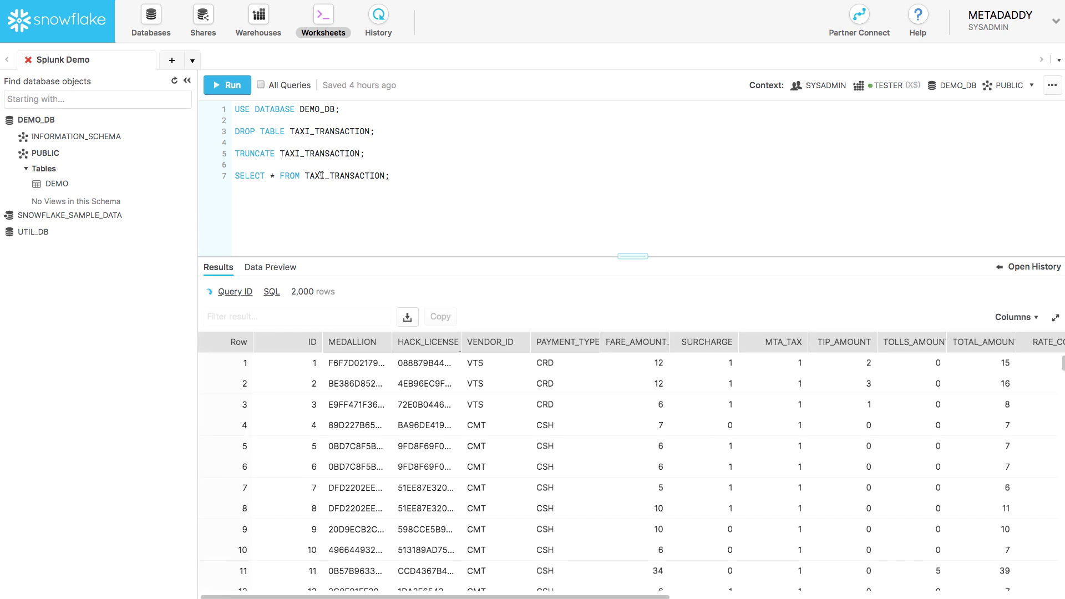